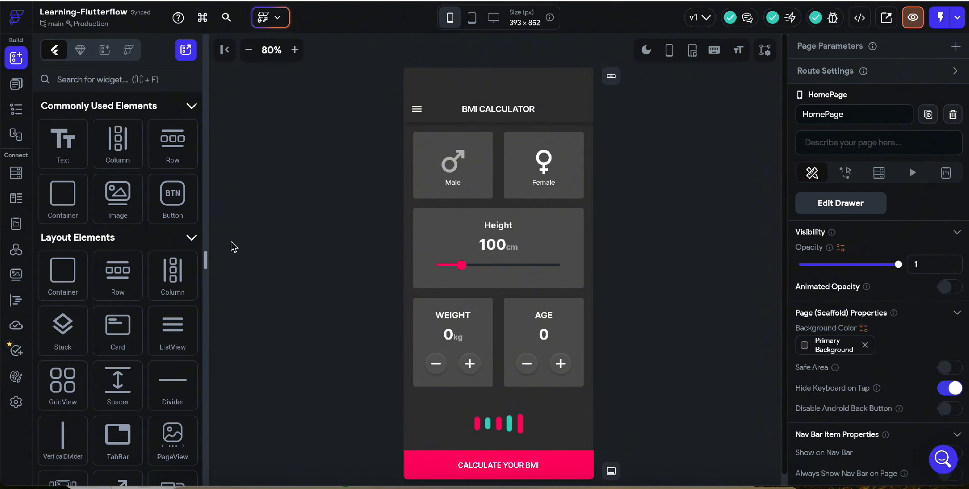
# - Duplicate the HomePage page in the project's page list
pyautogui.click(15, 84)
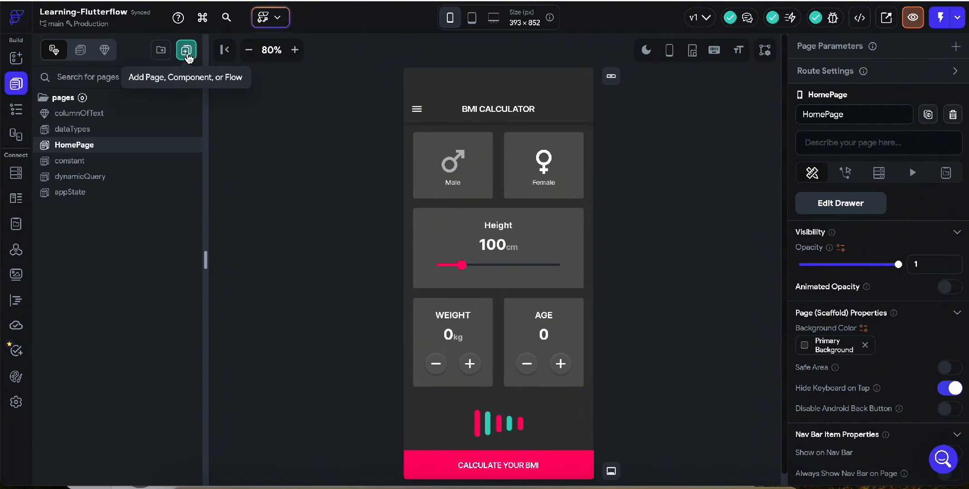
pyautogui.rightClick(113, 150)
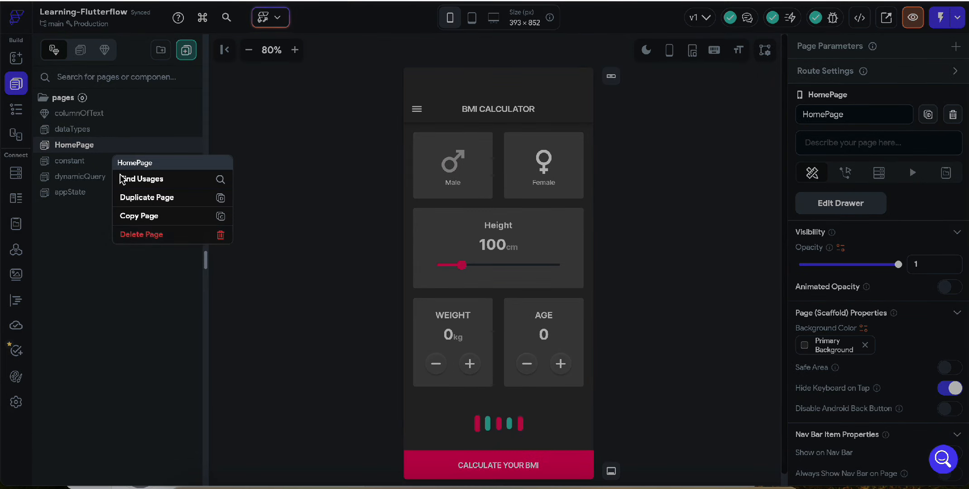
pyautogui.click(167, 202)
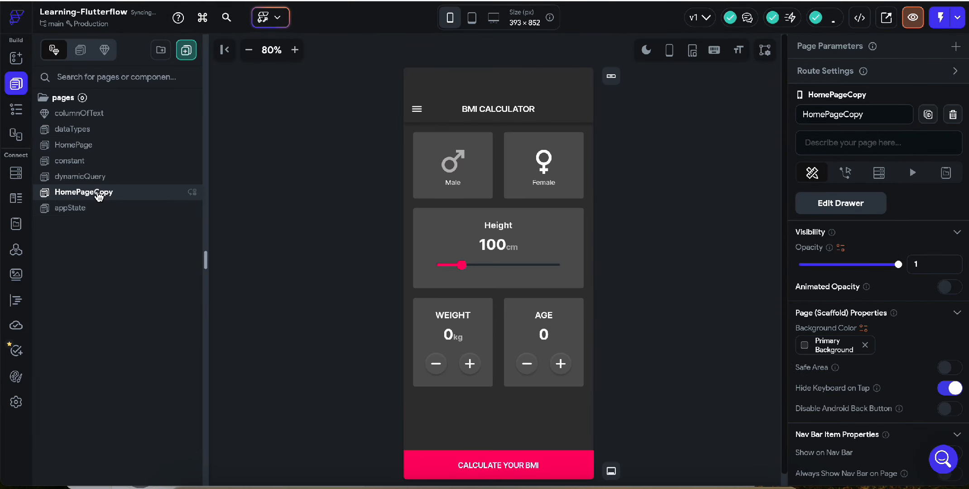
# - Rename the duplicated page to ResultPage
pyautogui.rightClick(105, 194)
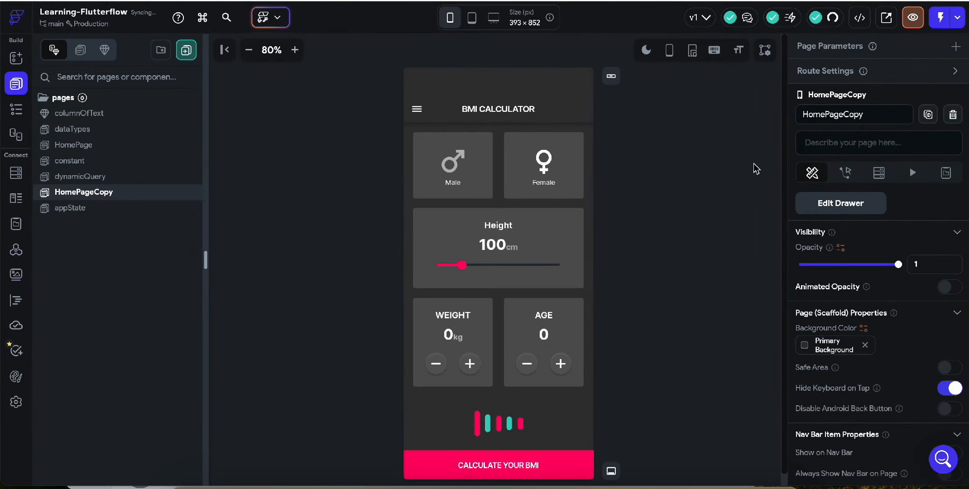
pyautogui.doubleClick(833, 116)
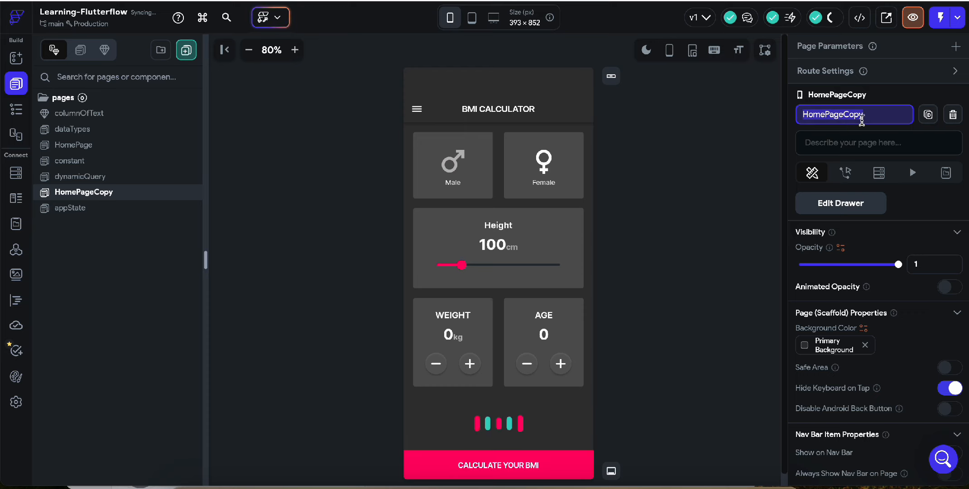
pyautogui.write('Re')
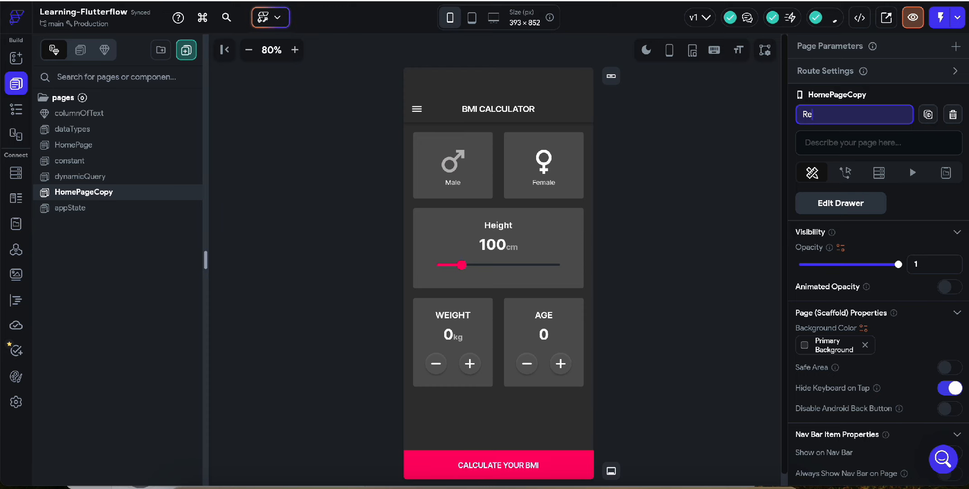
pyautogui.write('sult')
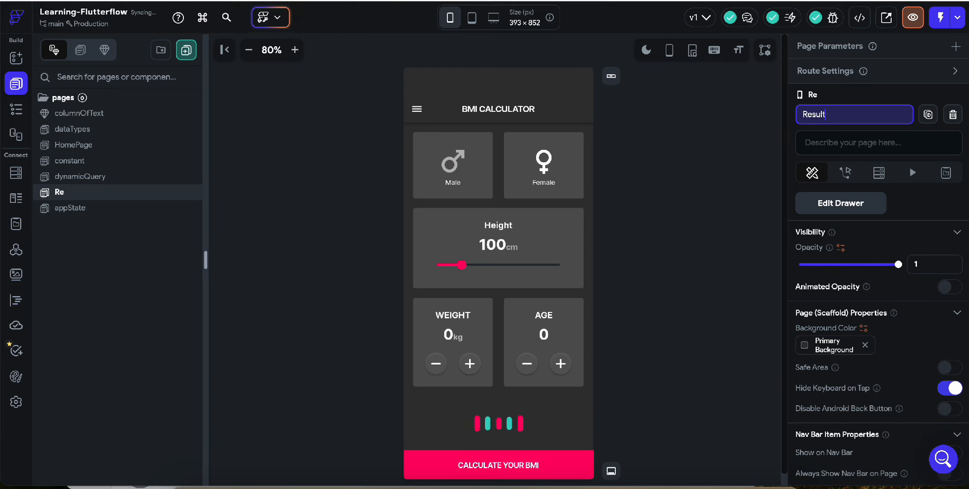
pyautogui.write('P')
pyautogui.press('BackSpace')
pyautogui.press('BackSpace')
pyautogui.write('t')
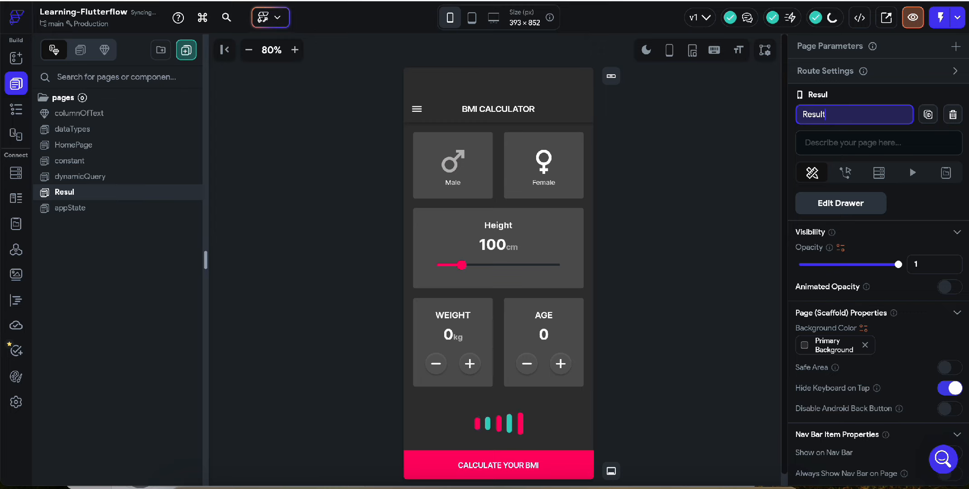
pyautogui.write('Page')
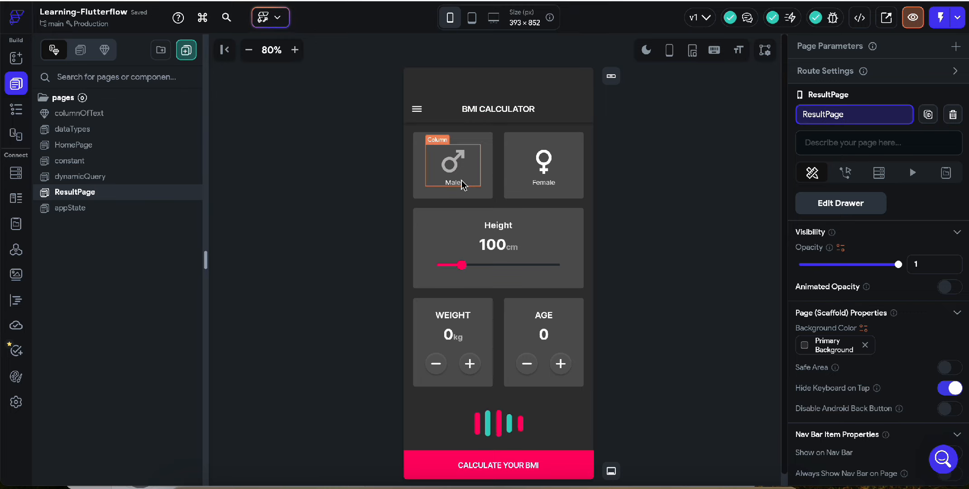
# - Delete the CustomLoading component, the Calculate Your BMI button and the Weight/Age row from ResultPage
pyautogui.click(508, 424)
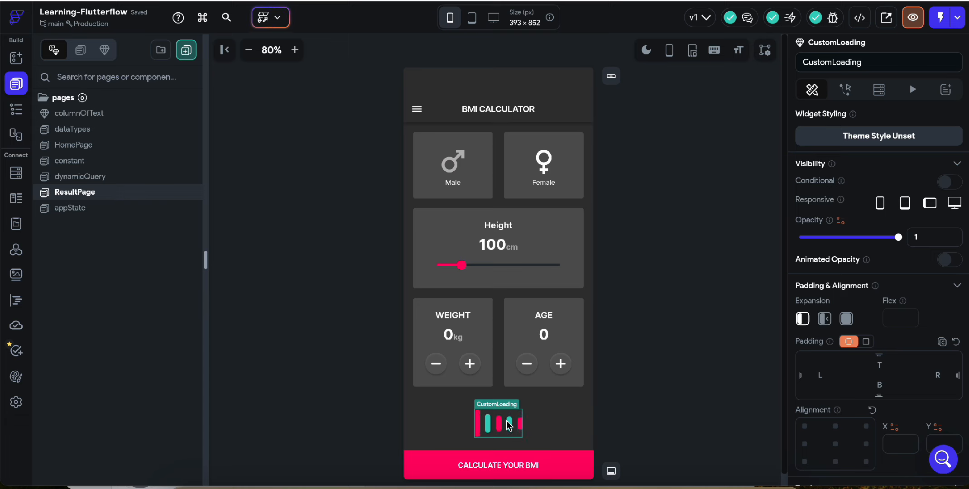
pyautogui.press('Delete')
pyautogui.click(510, 462)
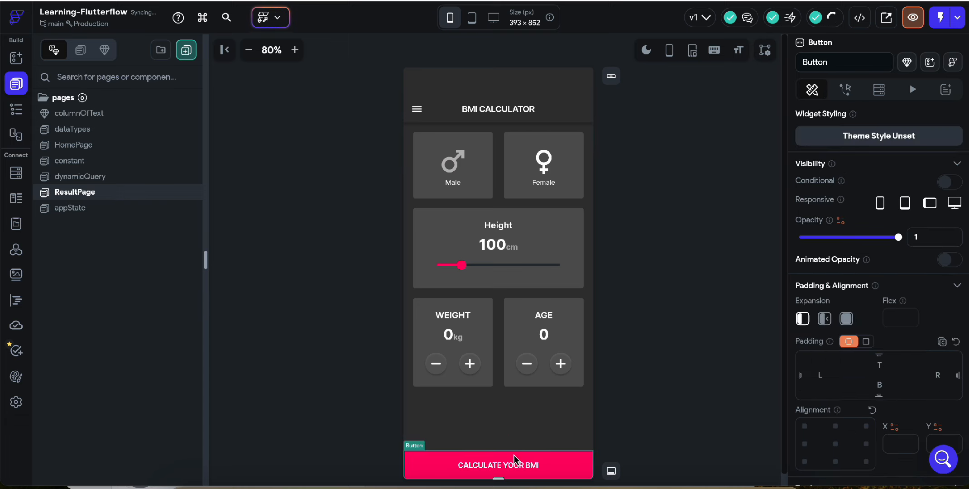
pyautogui.press('Delete')
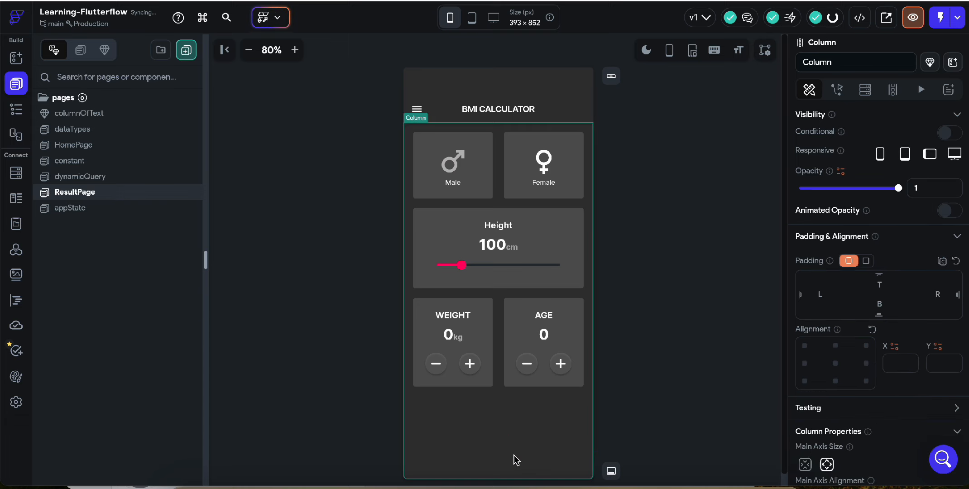
pyautogui.click(498, 382)
pyautogui.press('Delete')
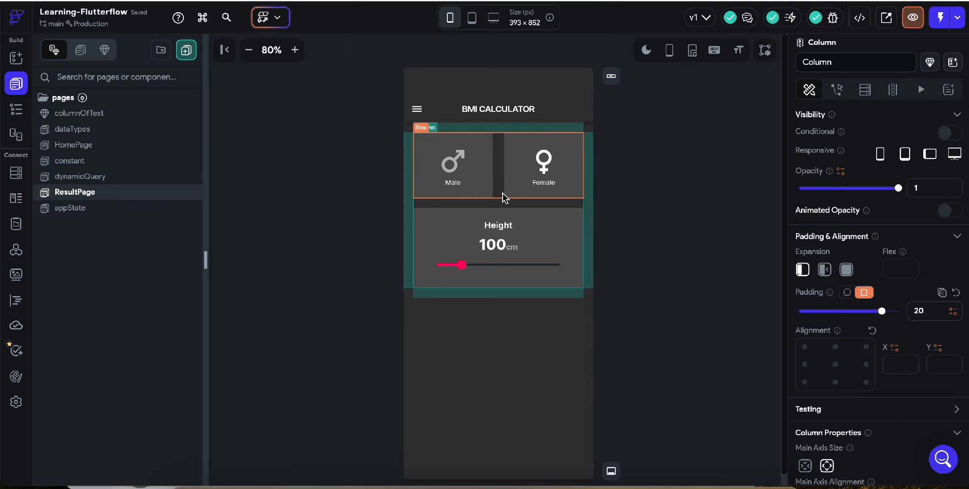
# - Delete the slider inside the Height card and the Male/Female row from ResultPage
pyautogui.click(495, 265)
pyautogui.press('Delete')
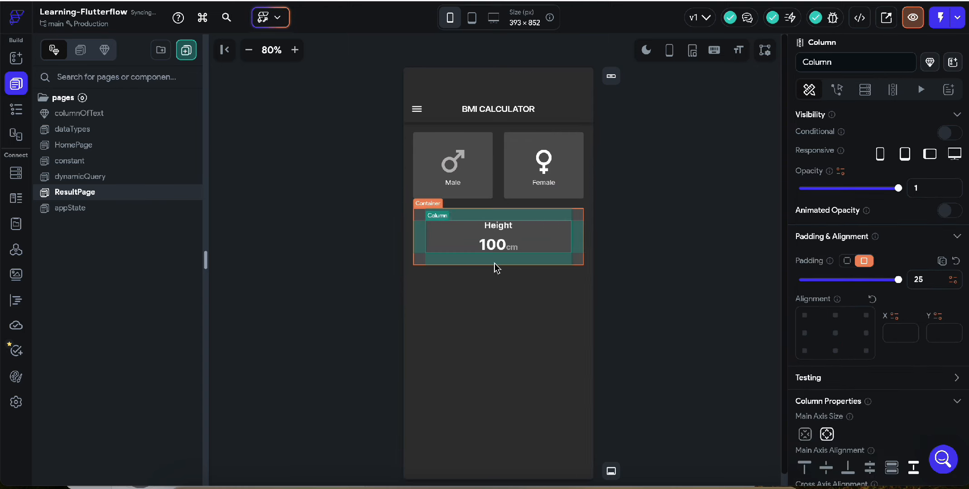
pyautogui.click(500, 186)
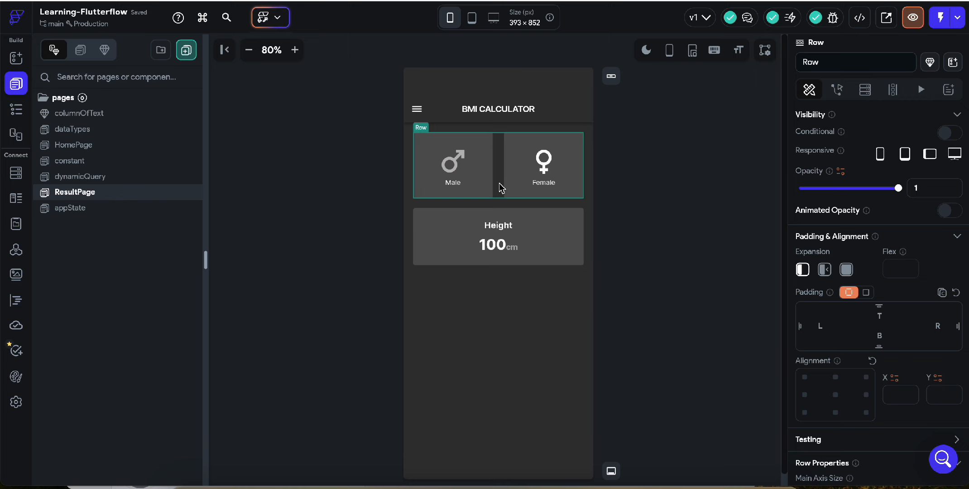
pyautogui.press('Delete')
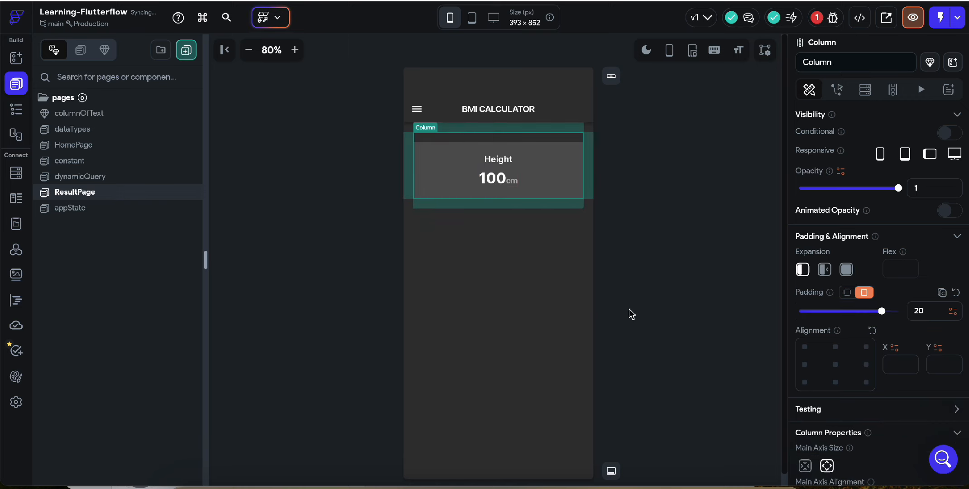
pyautogui.click(636, 308)
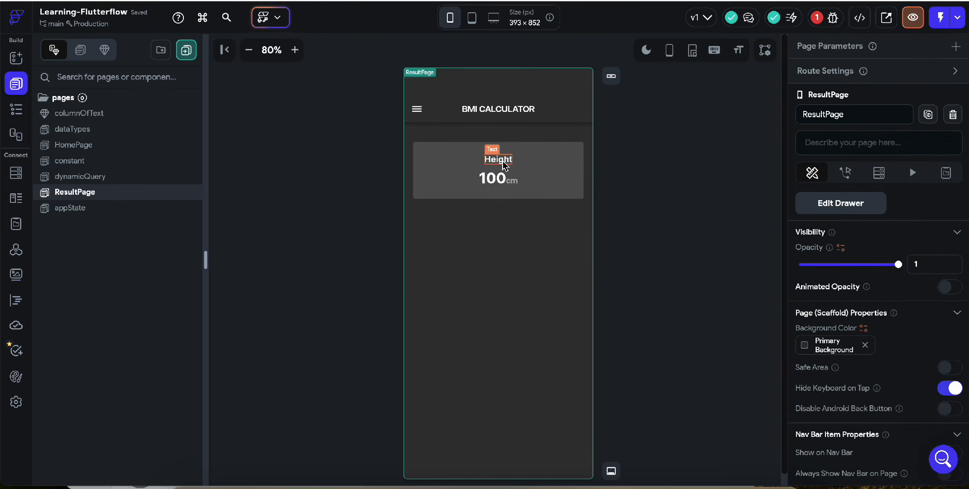
# - Set the height of the container holding the Height text to 200 px
pyautogui.click(545, 199)
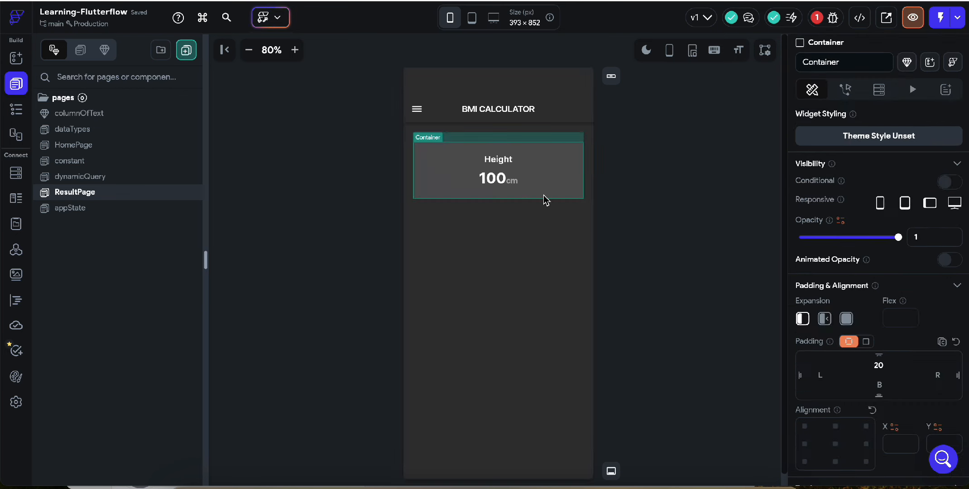
pyautogui.scroll(-6, 887, 398)
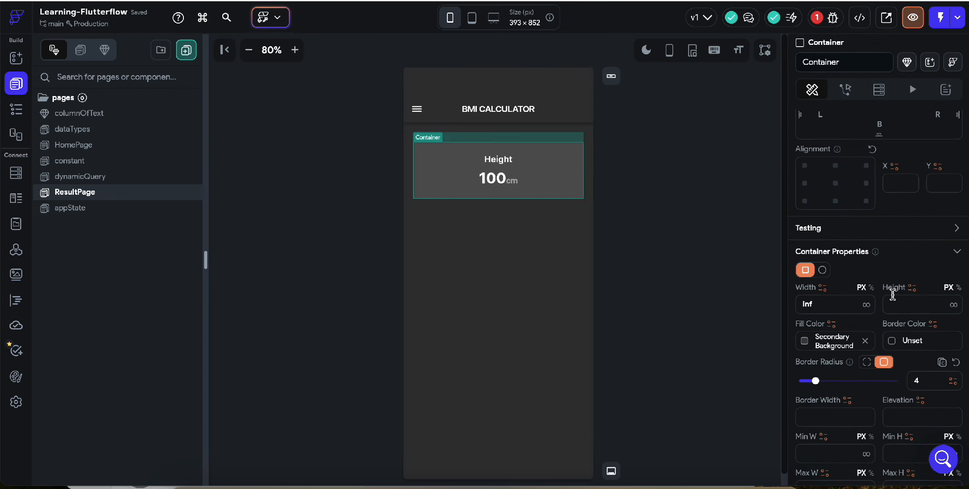
pyautogui.click(908, 304)
pyautogui.write('200')
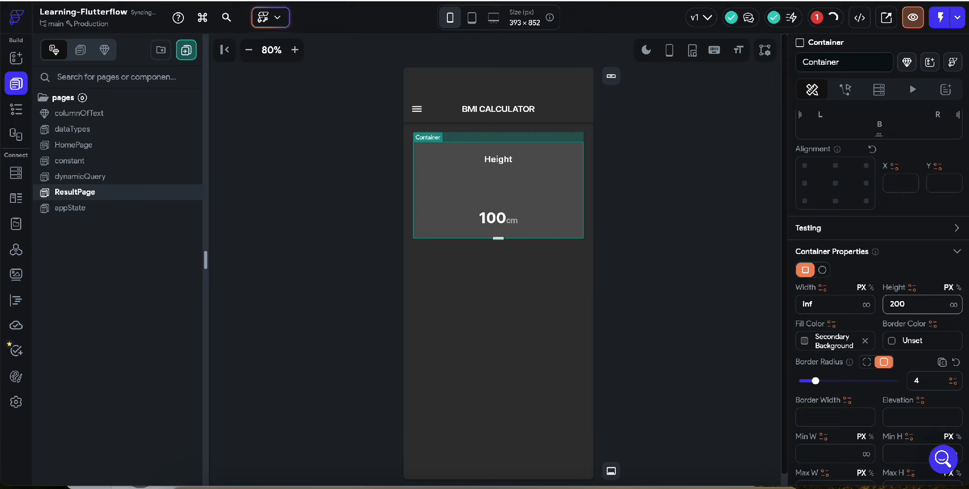
# - Set the page's main column to centered main axis alignment
pyautogui.click(505, 297)
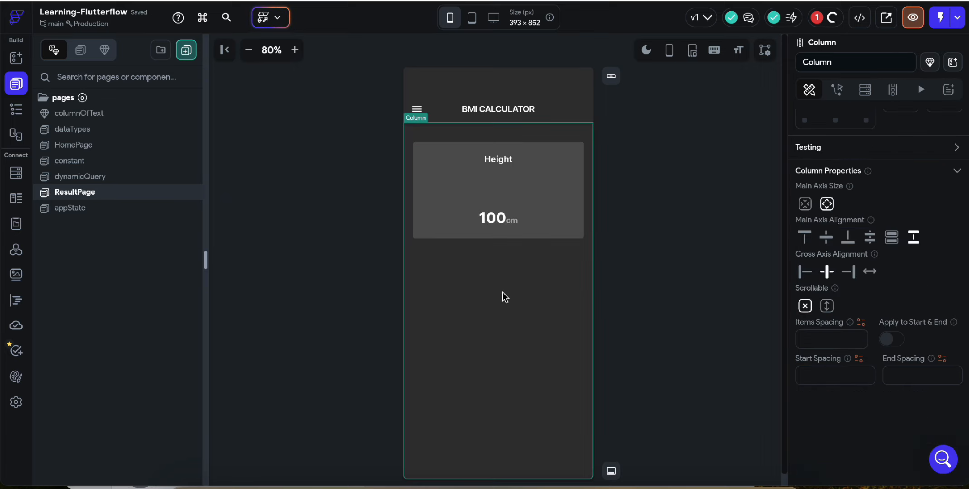
pyautogui.click(825, 237)
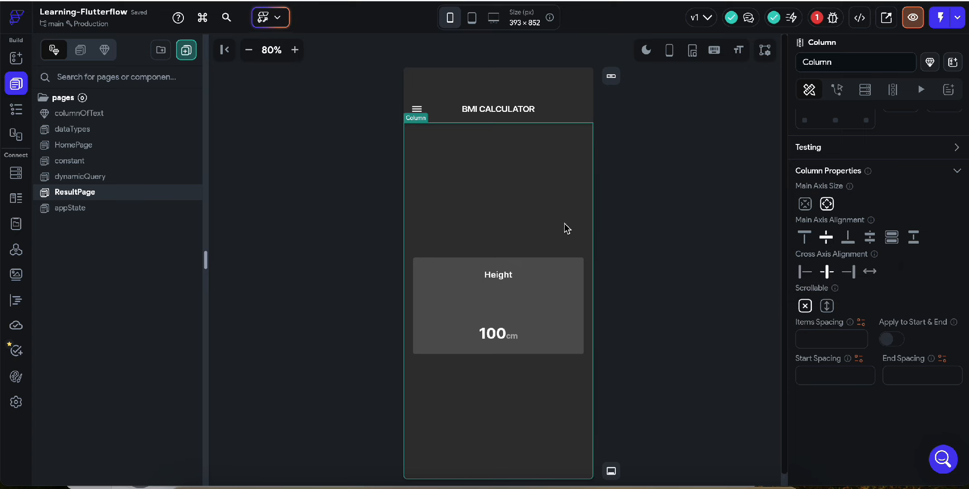
pyautogui.click(715, 230)
# - Increase the height of the container holding the Height text to about 350 px
pyautogui.click(539, 292)
pyautogui.click(569, 264)
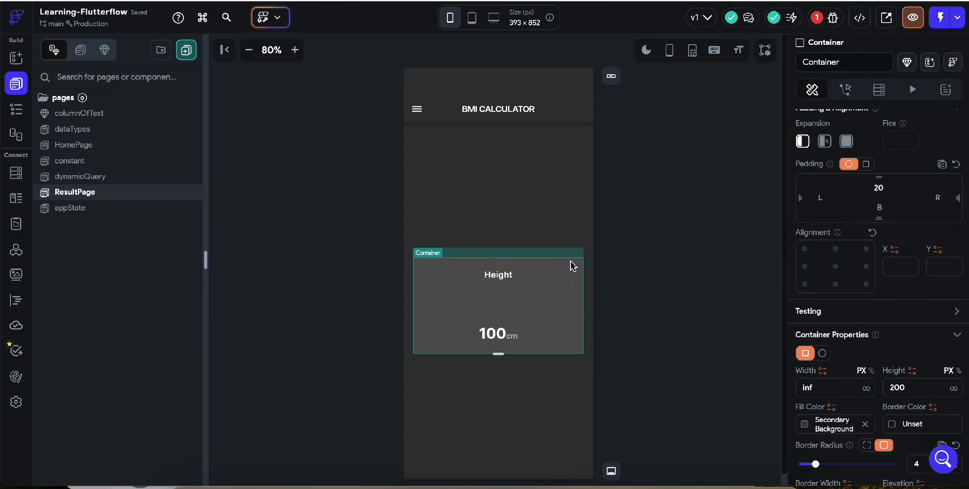
pyautogui.click(897, 391)
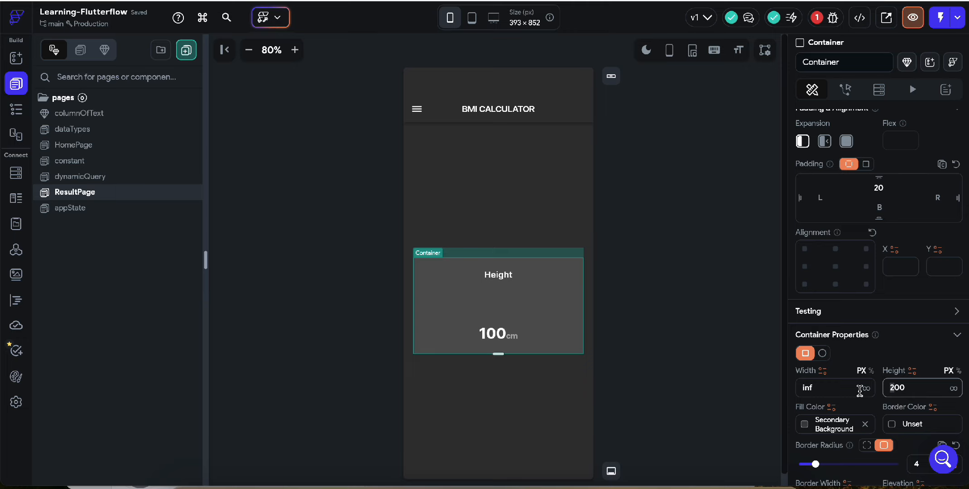
pyautogui.write('33')
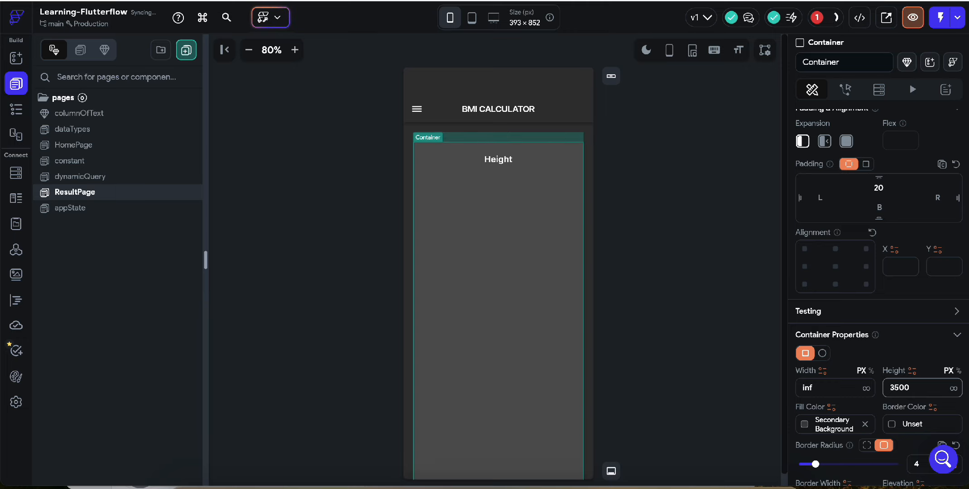
pyautogui.press('BackSpace')
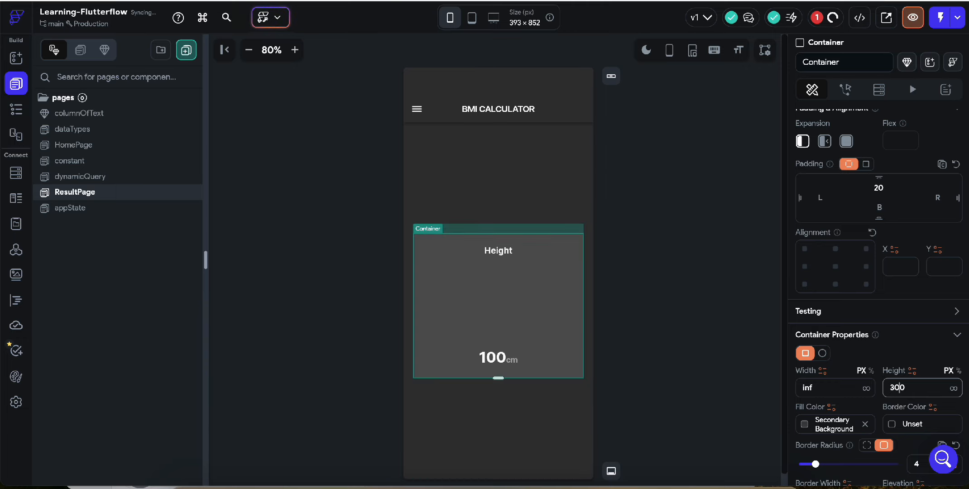
pyautogui.click(679, 249)
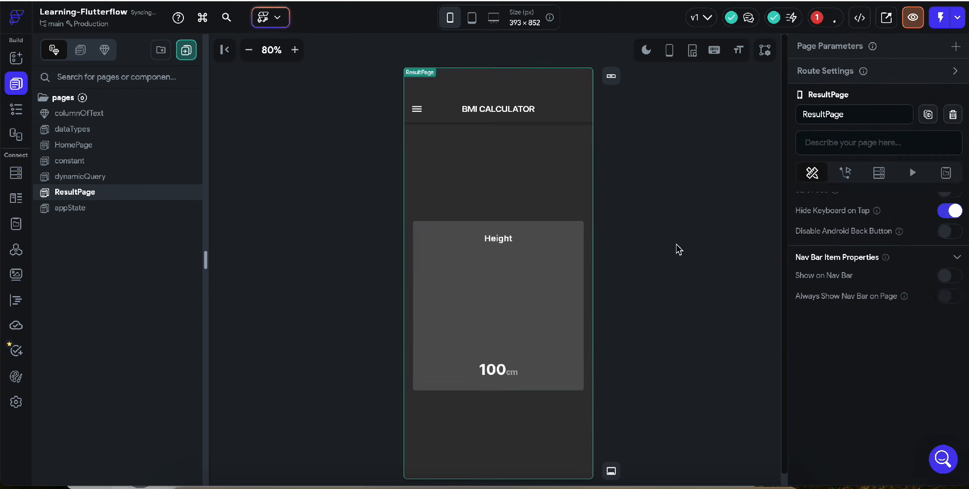
# - Duplicate the Height text inside the card and clear the upper one's text
pyautogui.click(498, 240)
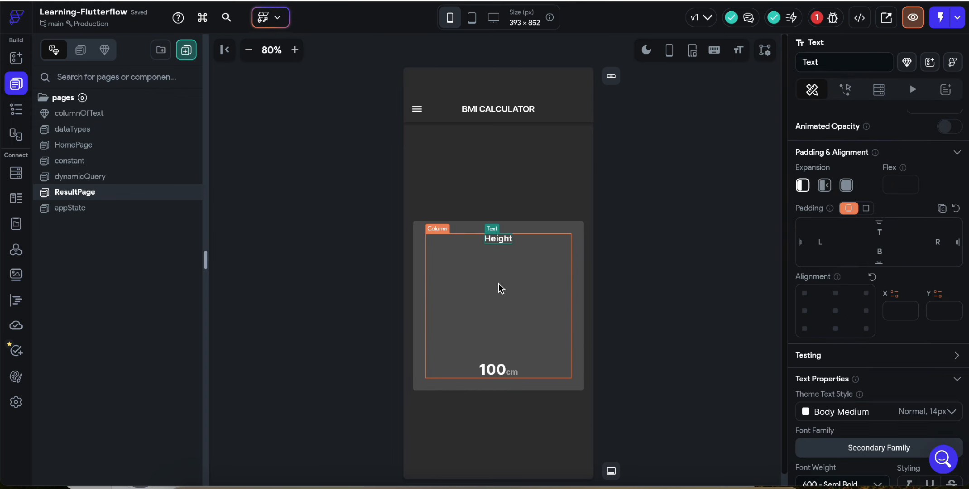
pyautogui.press('super+d')
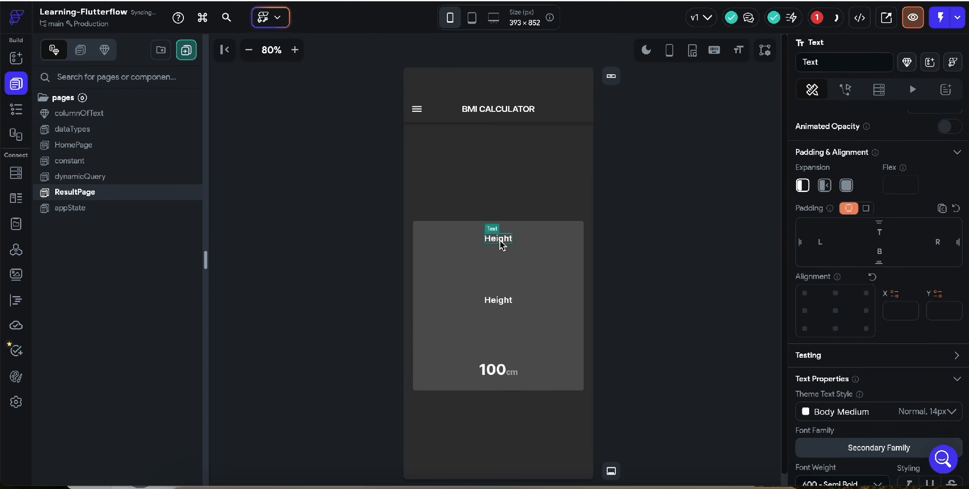
pyautogui.scroll(4, 812, 188)
pyautogui.click(828, 179)
pyautogui.hotkey('ctrl', 'a')
pyautogui.press('BackSpace')
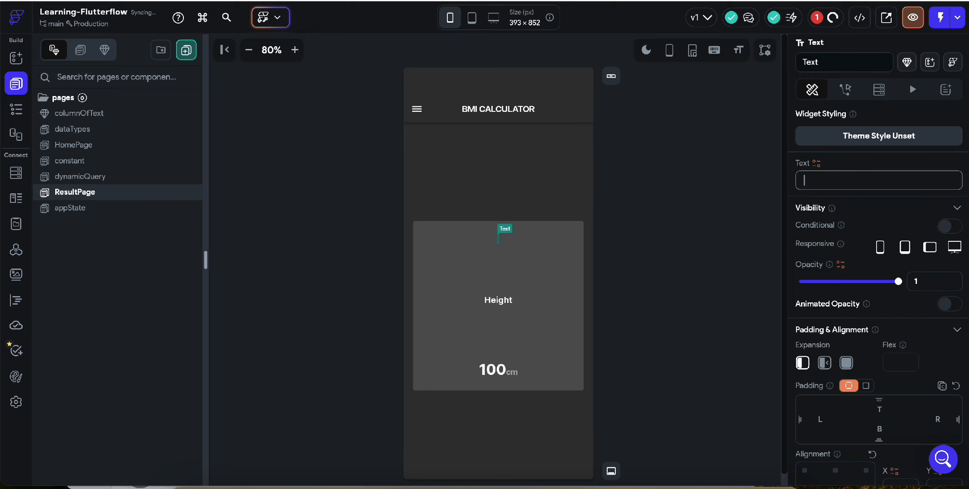
# - Set the font size of the middle Height text to 24
pyautogui.click(500, 301)
pyautogui.scroll(-7, 931, 384)
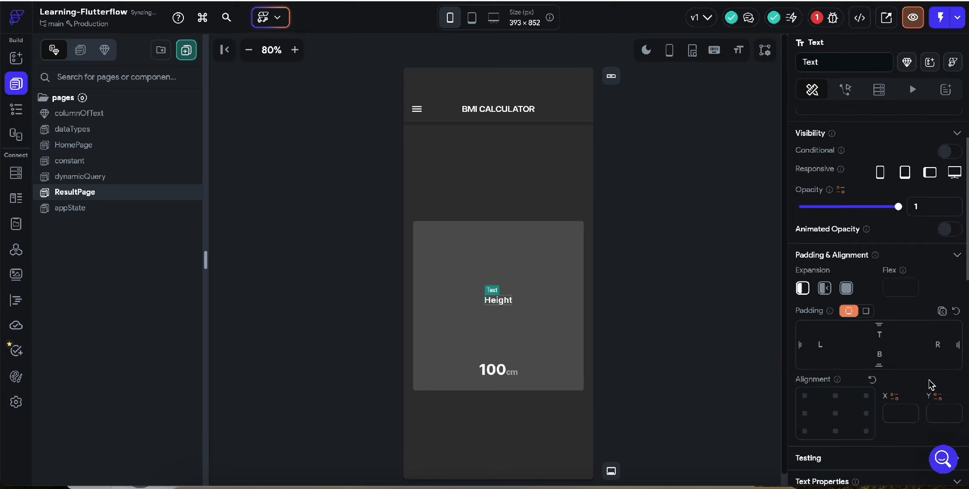
pyautogui.click(821, 385)
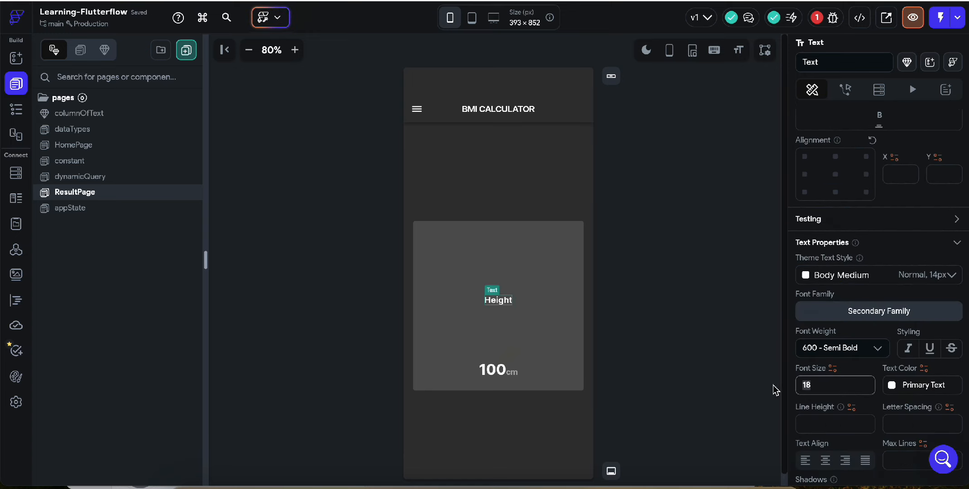
pyautogui.write('24')
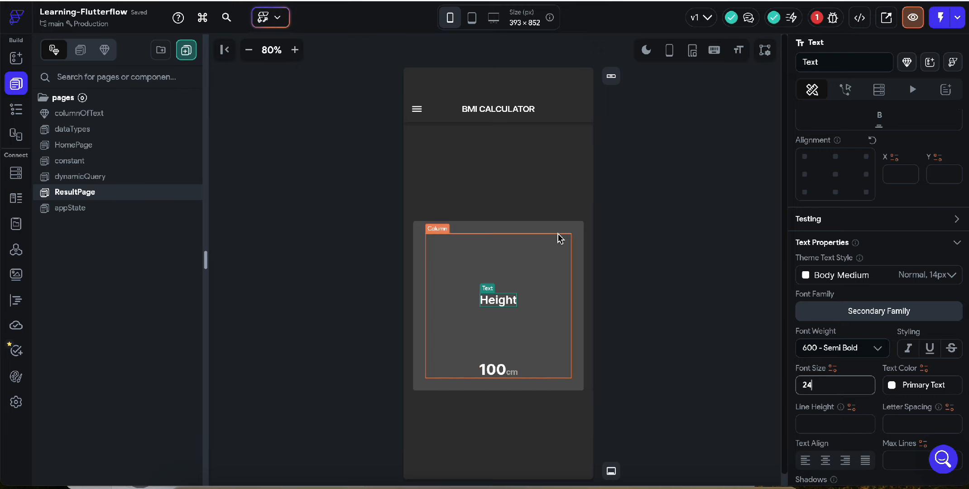
# - Resolve the project issue by removing the unknown variable from the RichText's first span and setting the span to 280
pyautogui.click(821, 18)
pyautogui.click(763, 106)
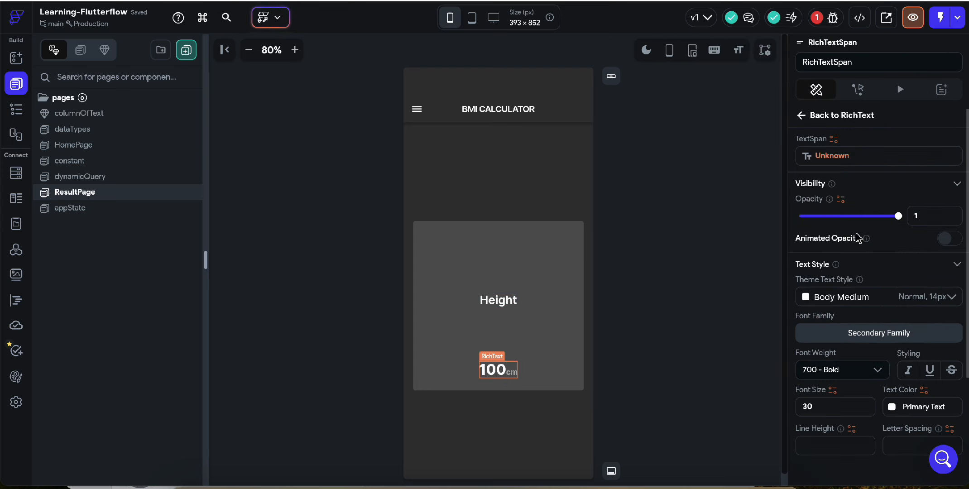
pyautogui.click(825, 157)
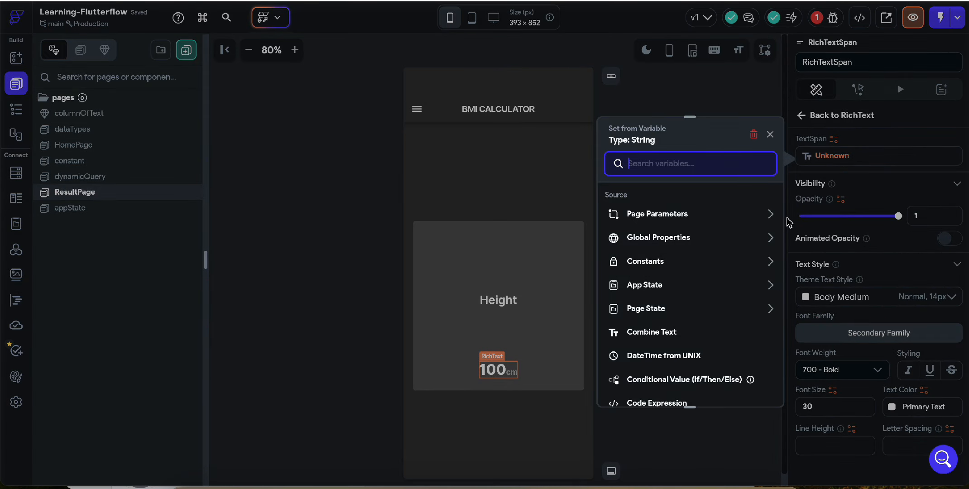
pyautogui.click(754, 135)
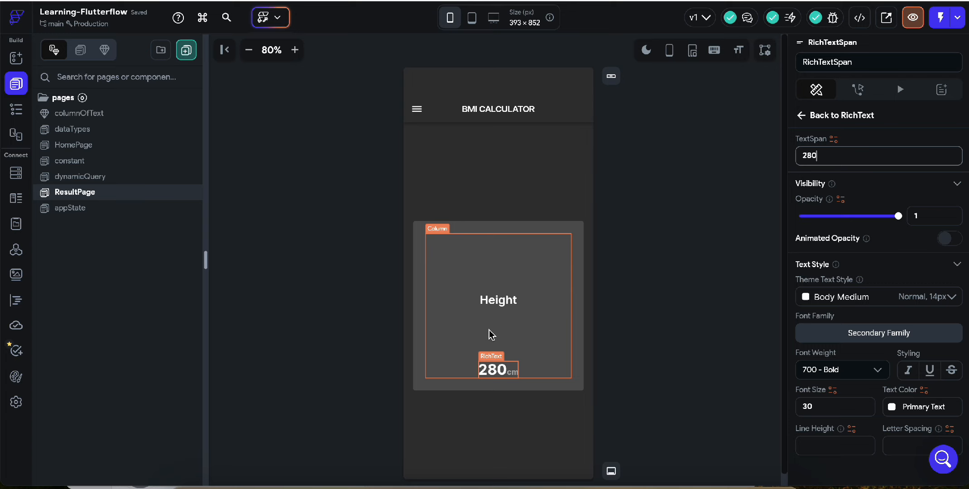
# - Set the second text span of the card's RichText to lowercase bmi
pyautogui.click(514, 374)
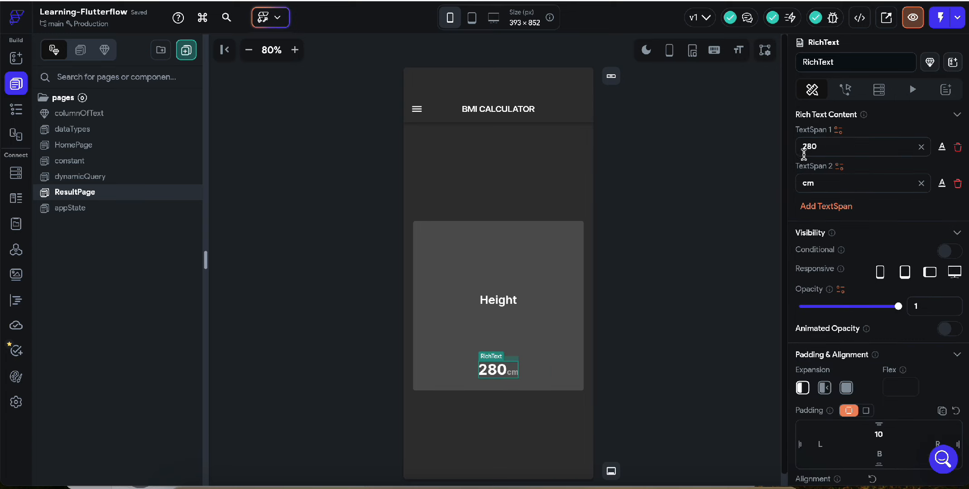
pyautogui.doubleClick(805, 177)
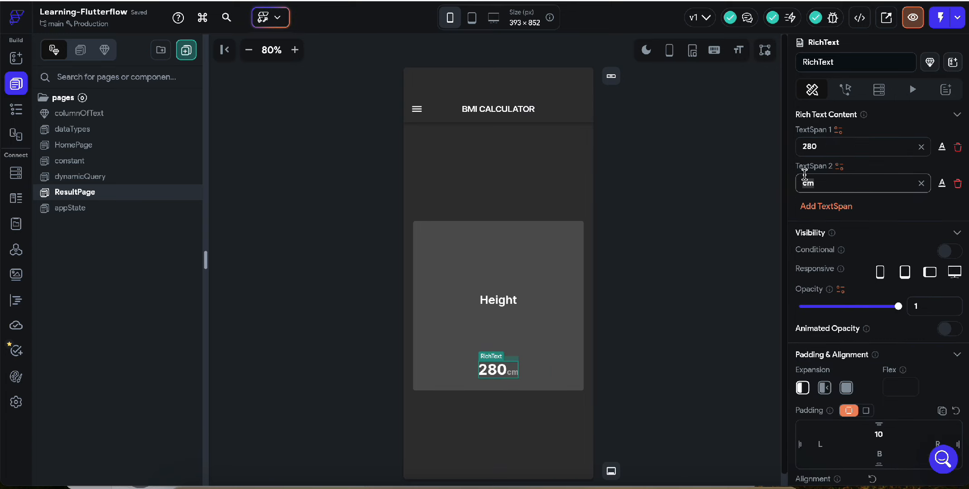
pyautogui.write('bmi')
pyautogui.click(696, 293)
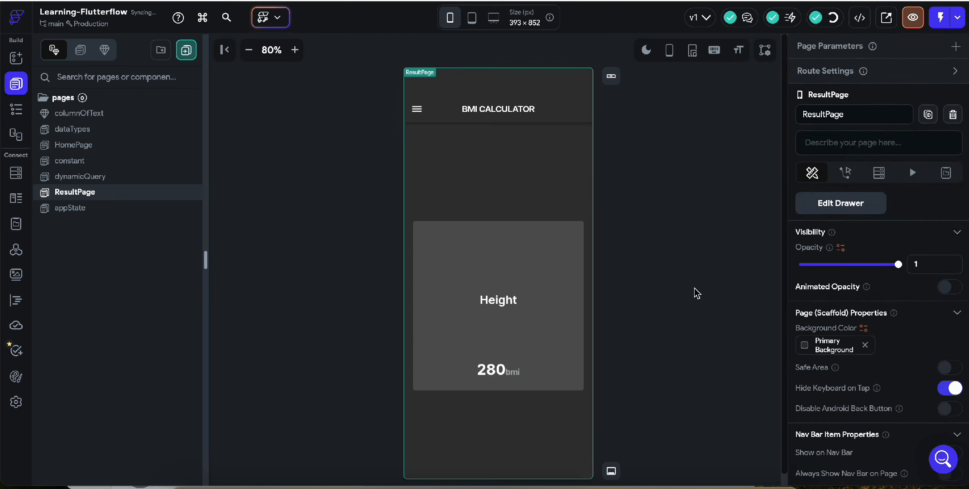
# - Change the RichText's second text span to uppercase BMI
pyautogui.click(511, 371)
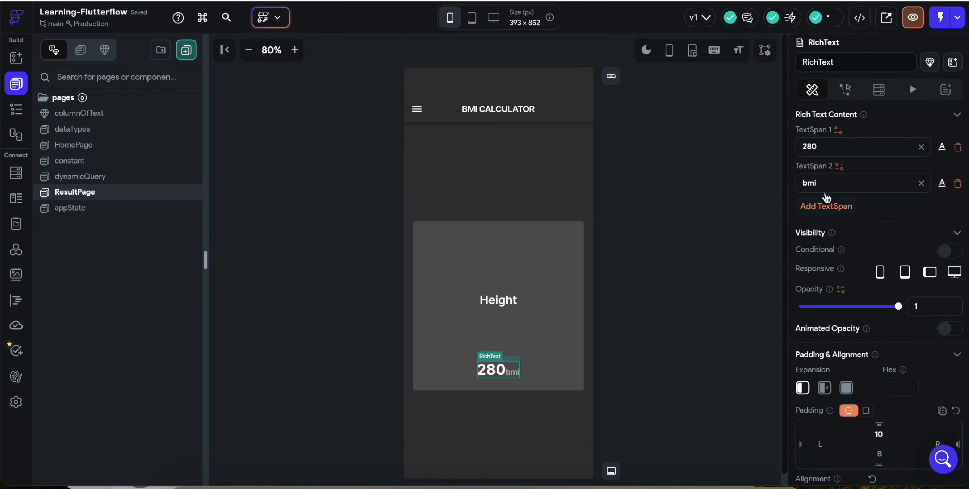
pyautogui.doubleClick(820, 182)
pyautogui.write('BM<I')
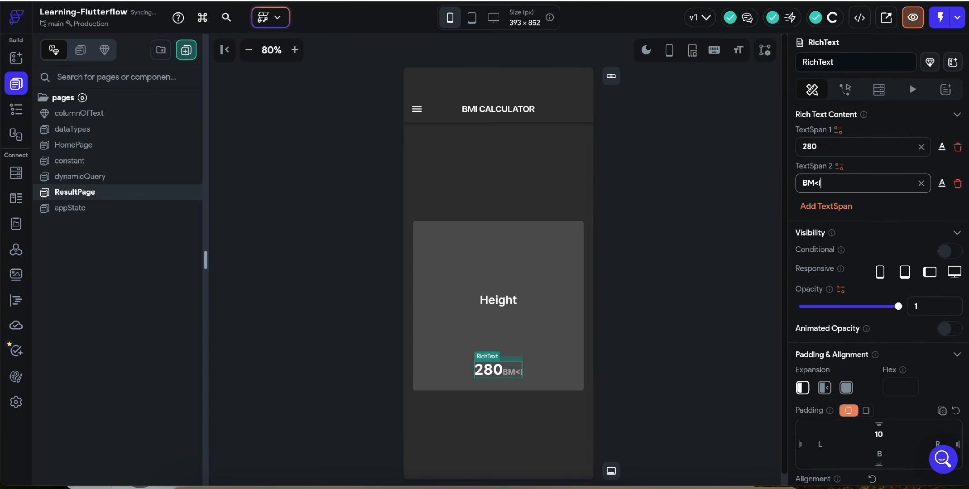
pyautogui.press('Left')
pyautogui.press('BackSpace')
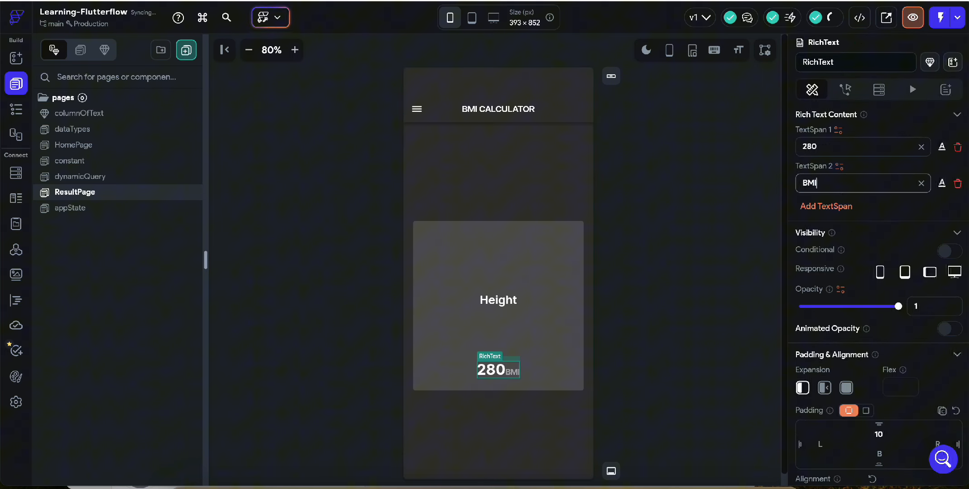
pyautogui.click(621, 289)
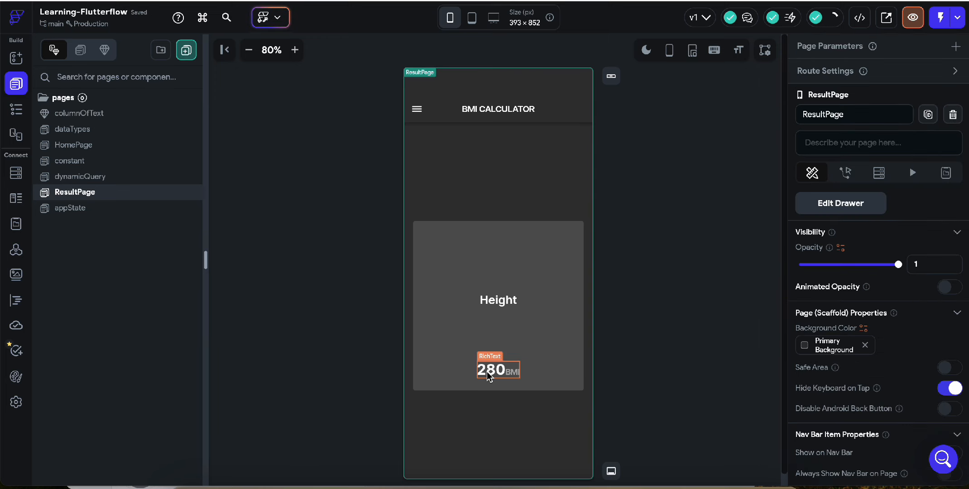
# - Set the font size of the middle Height text to 26
pyautogui.click(490, 303)
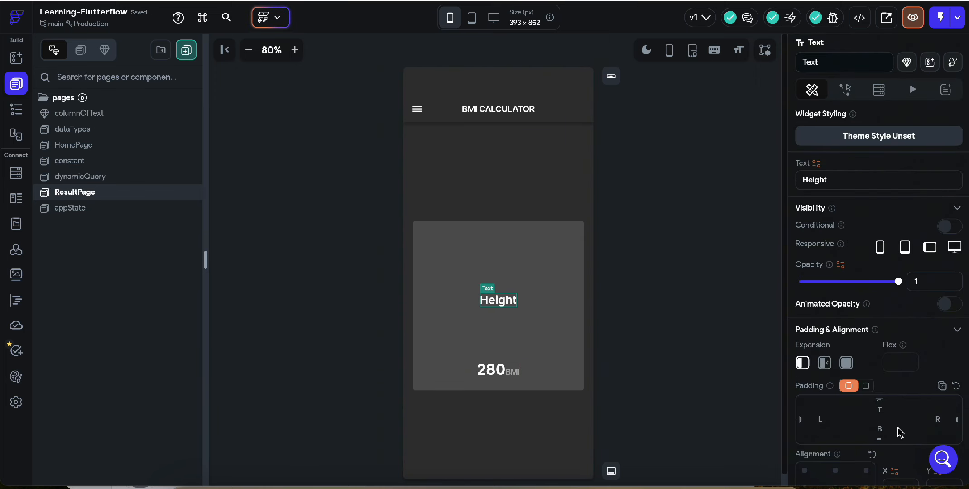
pyautogui.scroll(-5, 898, 430)
pyautogui.click(826, 314)
pyautogui.press('BackSpace')
pyautogui.write('6')
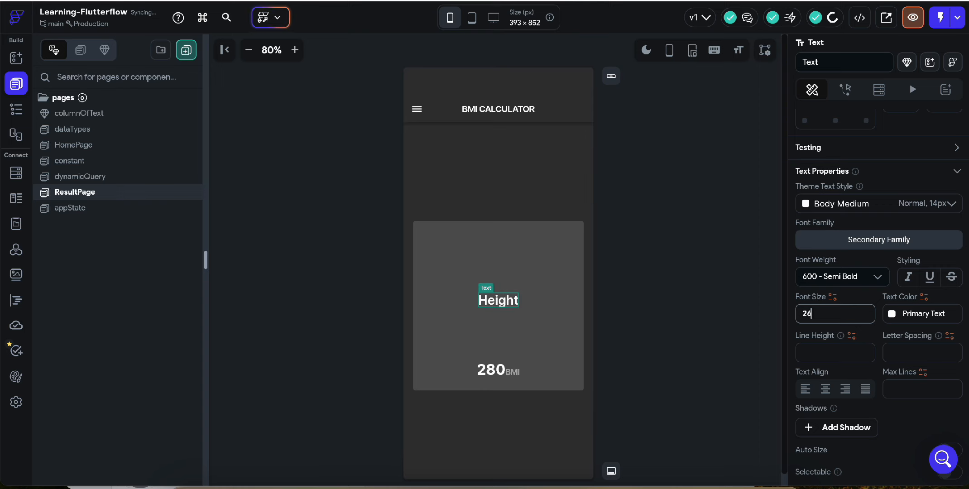
pyautogui.click(627, 291)
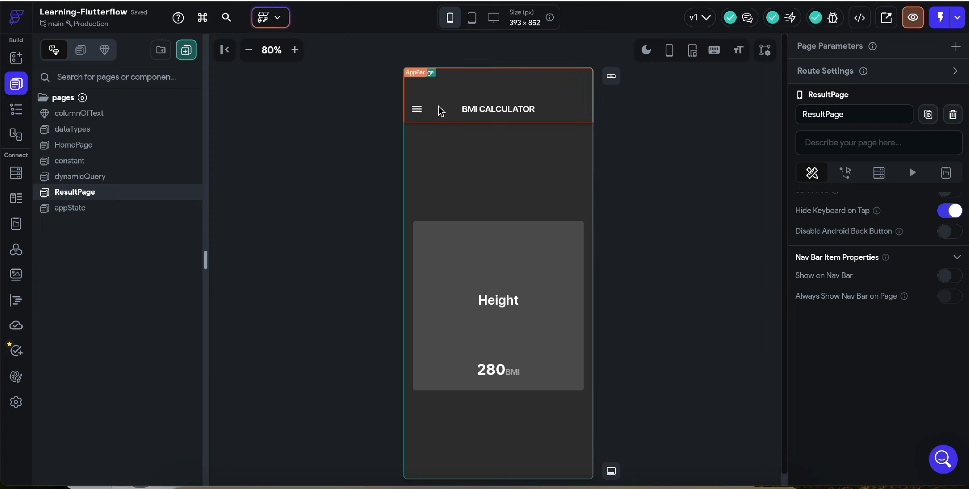
# - Search the icon library for "back" to replace the app bar's menu icon
pyautogui.click(426, 110)
pyautogui.click(877, 339)
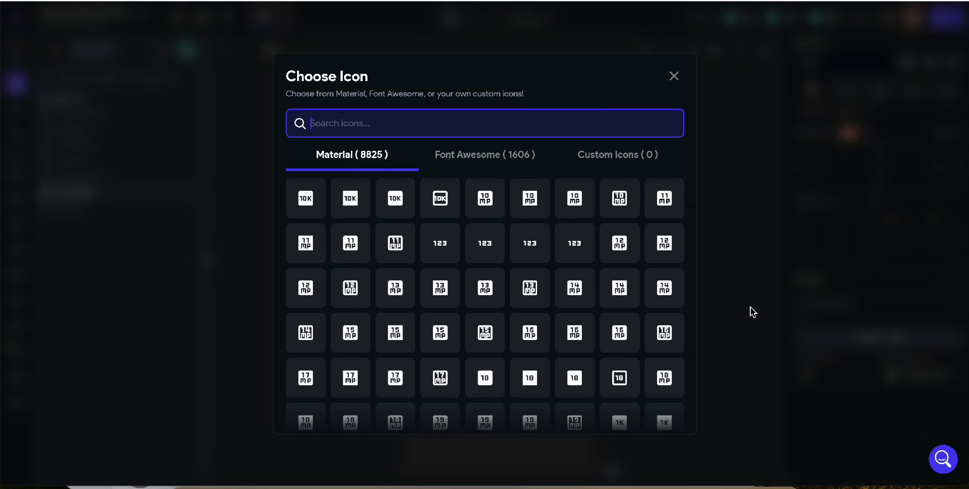
pyautogui.write('back')
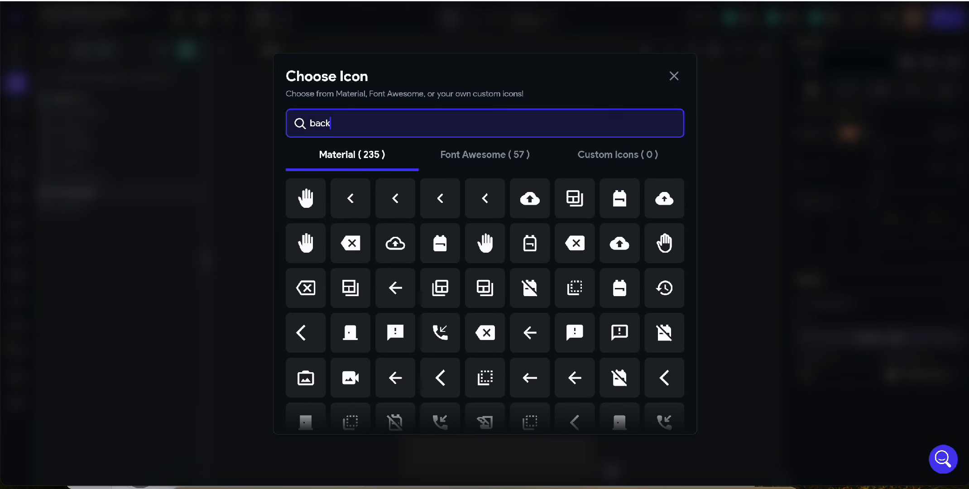